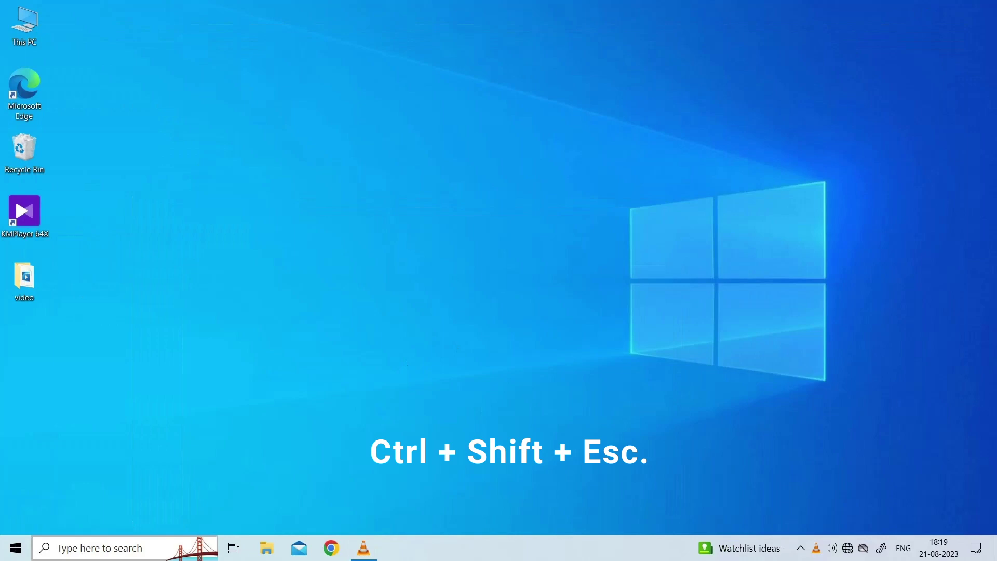
# - End the KMPlayer 64X app from Task Manager's Processes tab
pyautogui.hotkey('ctrl', 'shift', 'Escape')
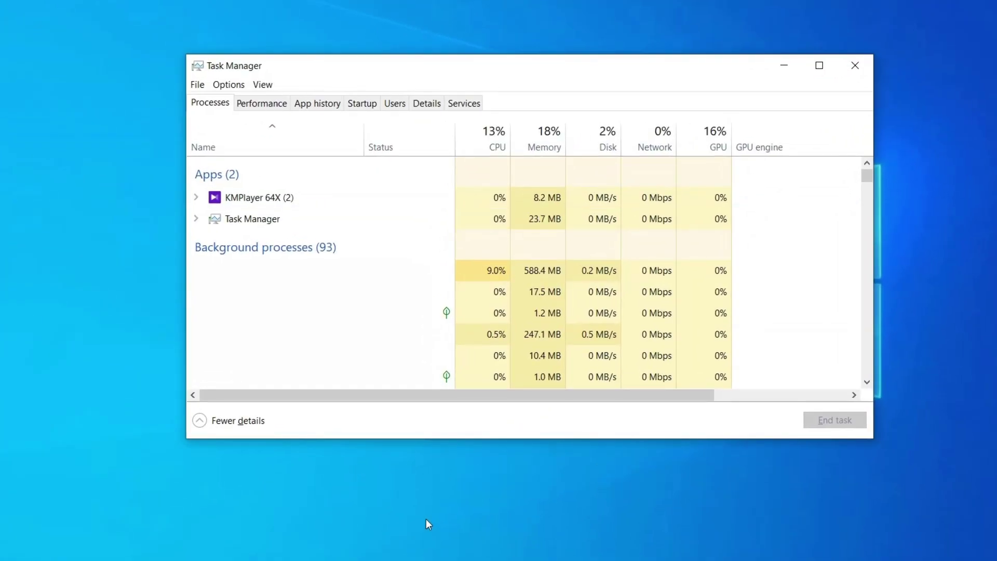
pyautogui.click(217, 108)
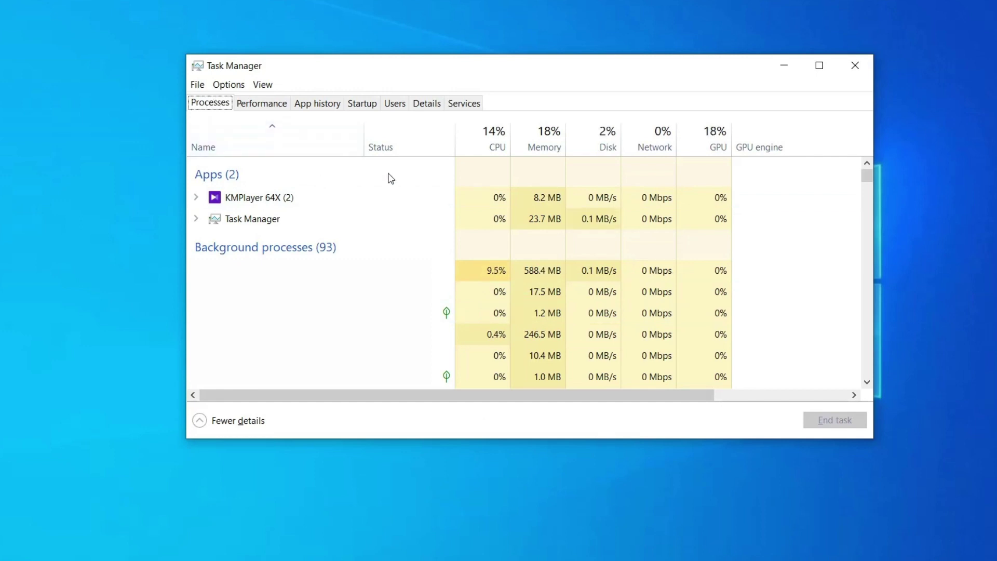
pyautogui.click(420, 200)
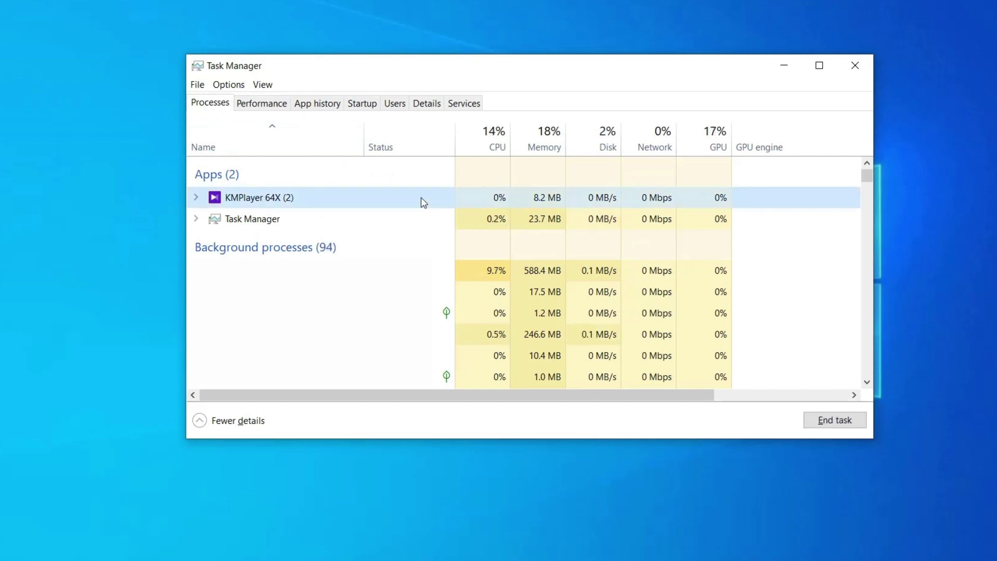
pyautogui.rightClick(423, 202)
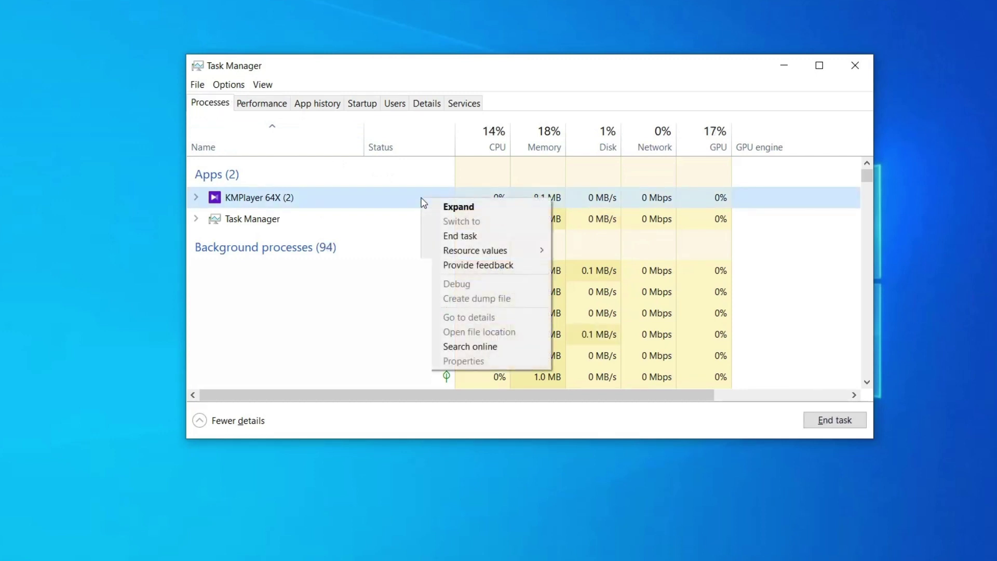
pyautogui.click(478, 244)
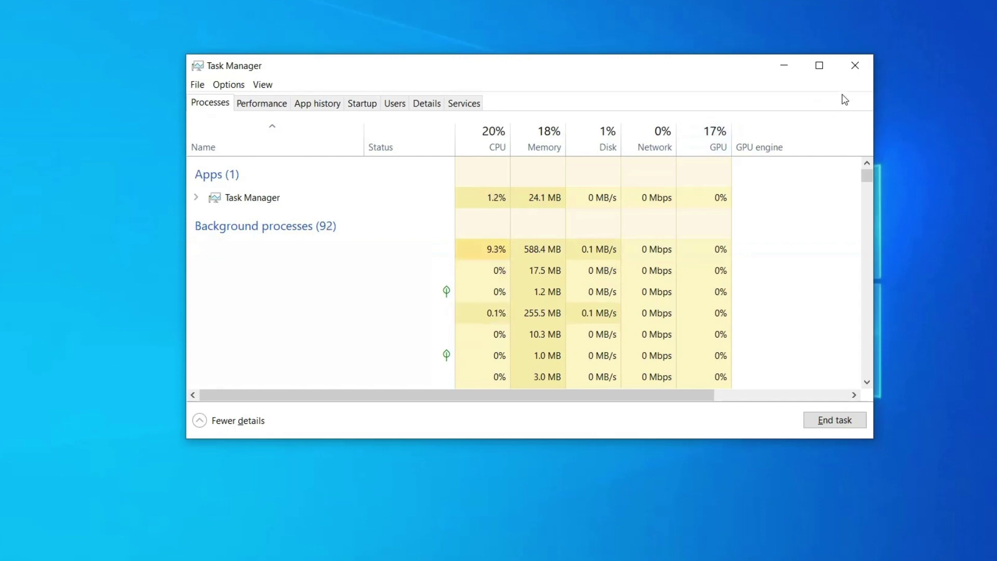
# - Close Task Manager to return to the desktop
pyautogui.click(855, 66)
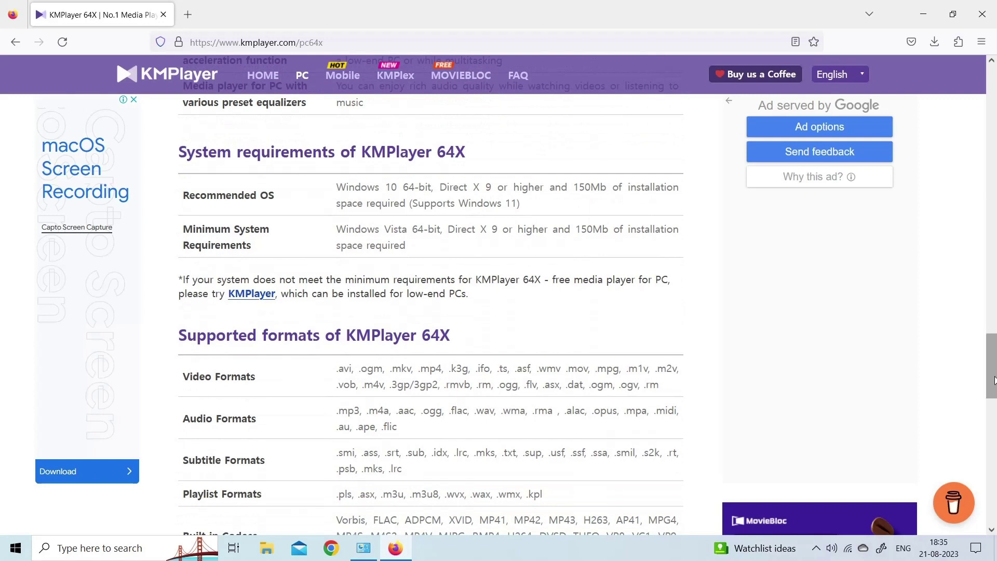
pyautogui.scroll(-1, 993, 387)
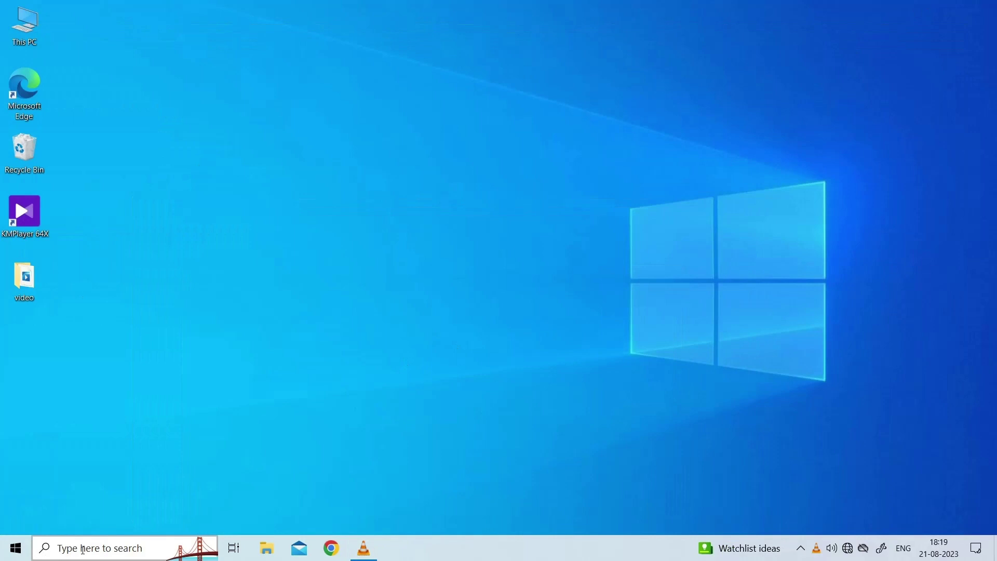
# - End VLC media player from Task Manager's Processes tab, then close Task Manager
pyautogui.hotkey('ctrl', 'shift', 'Escape')
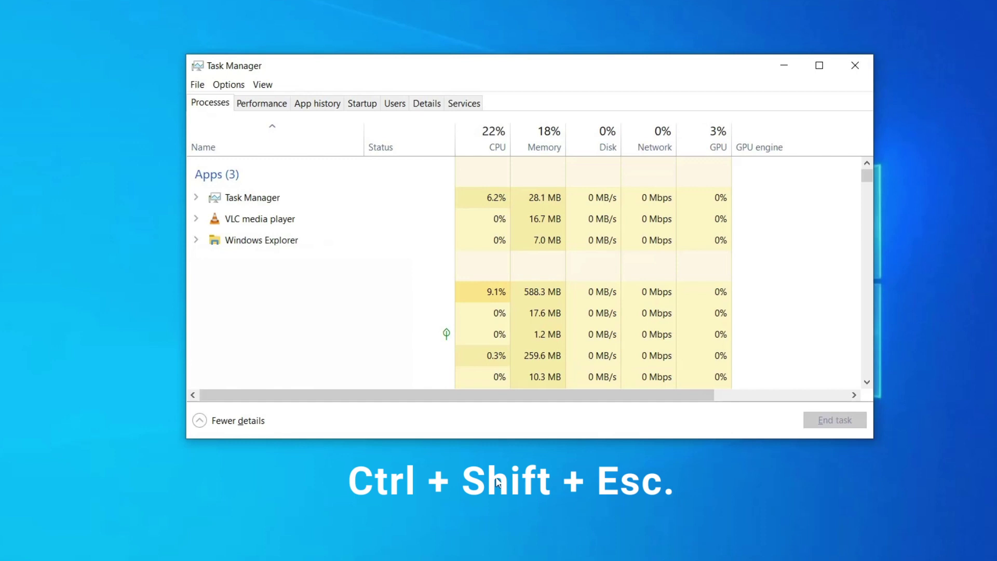
pyautogui.click(211, 104)
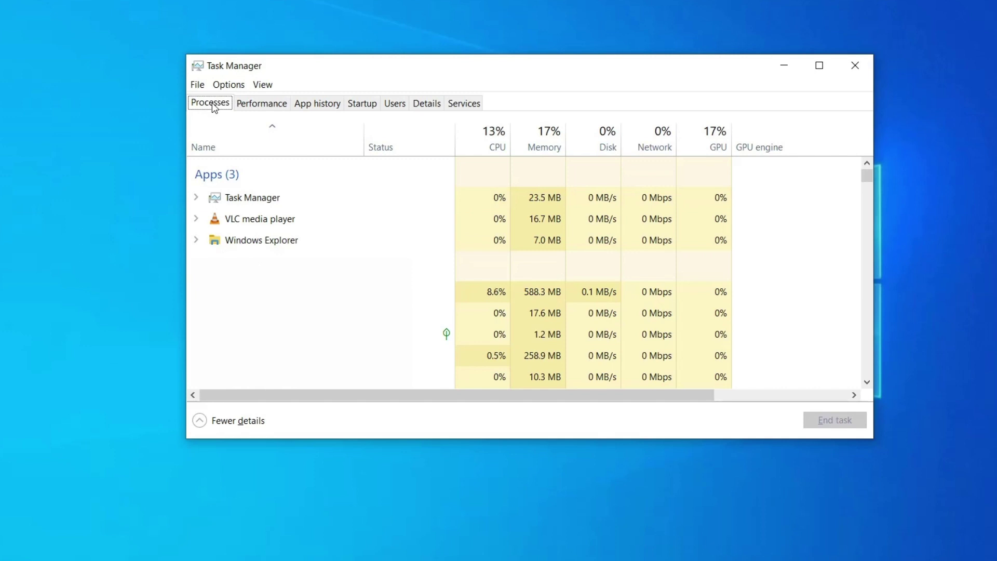
pyautogui.rightClick(424, 219)
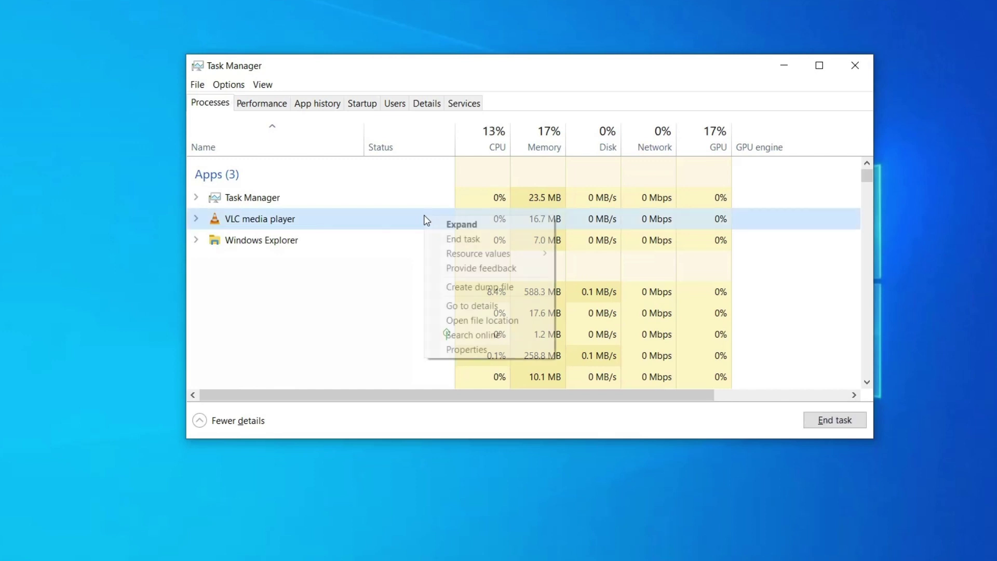
pyautogui.click(447, 242)
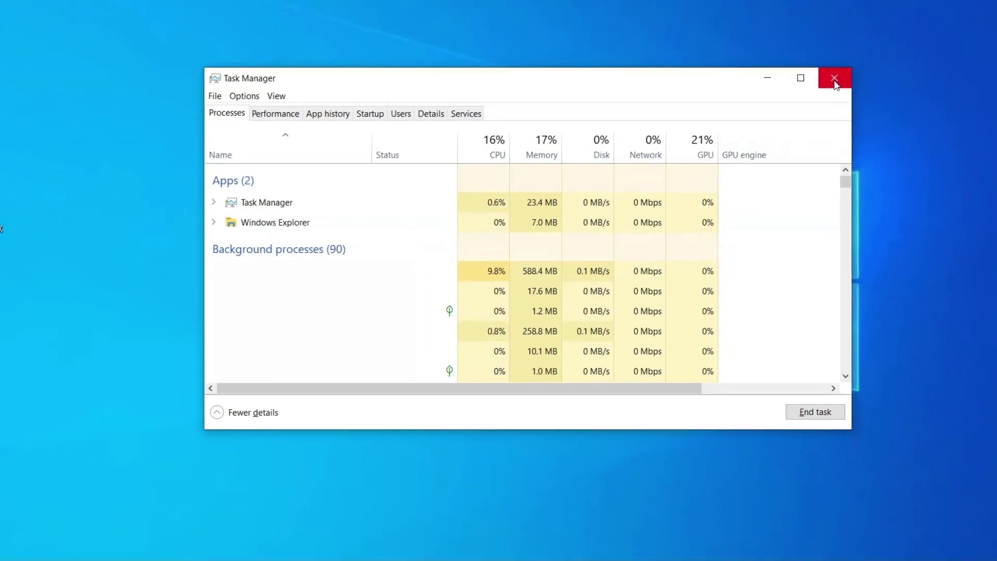
pyautogui.click(835, 81)
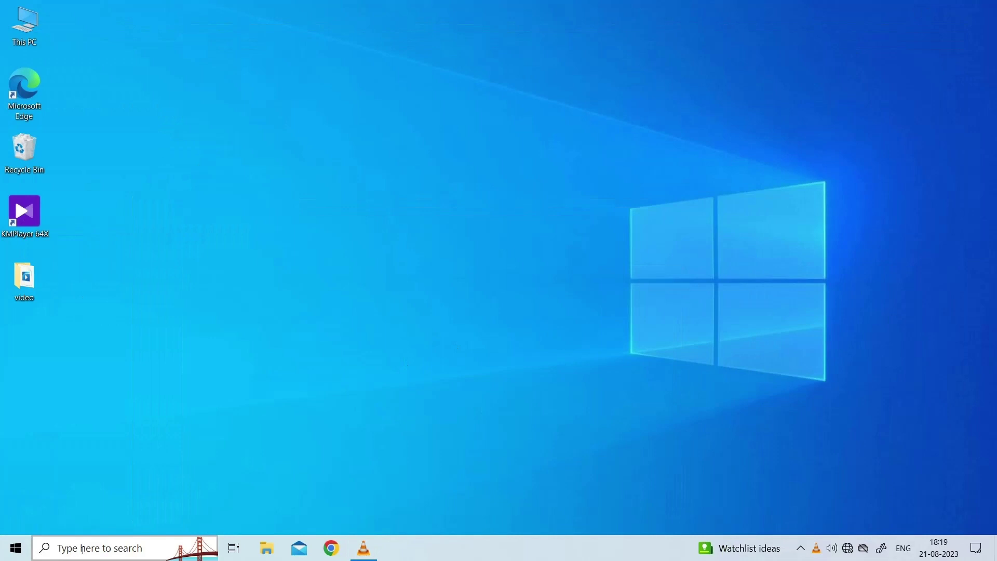
# - Run an automatic driver search for the NVIDIA GeForce GTX 1650 under Display adapters
pyautogui.rightClick(14, 547)
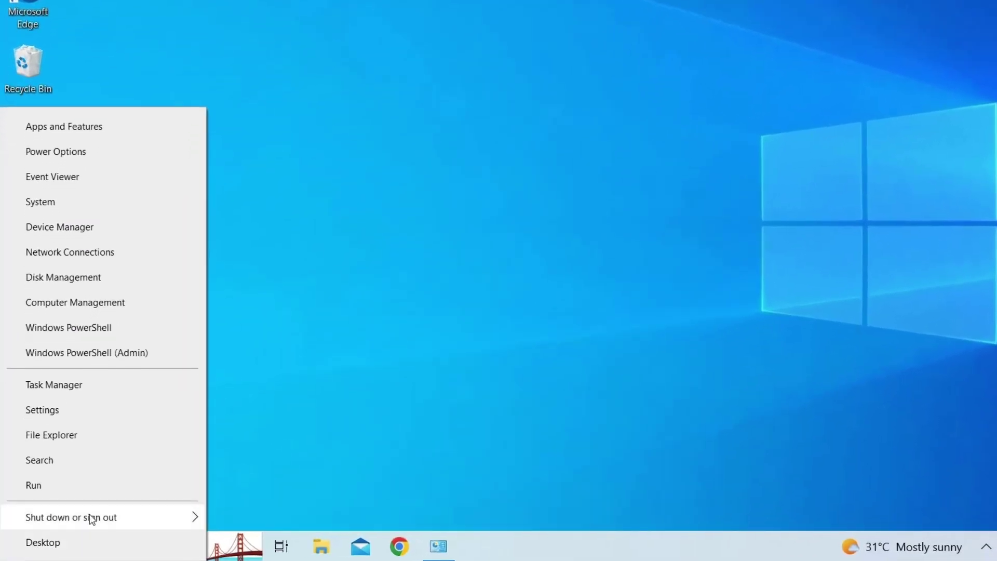
pyautogui.click(96, 231)
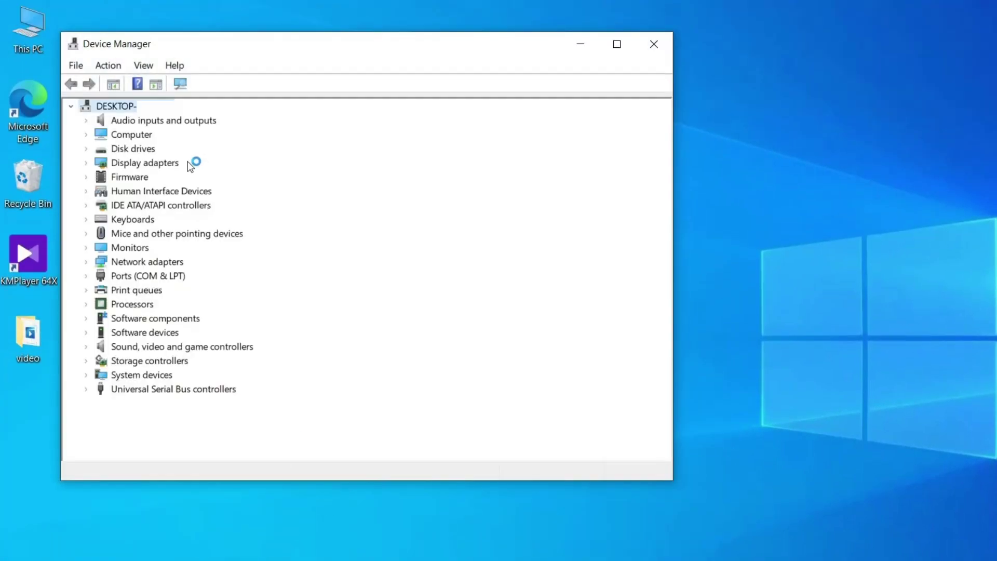
pyautogui.click(170, 164)
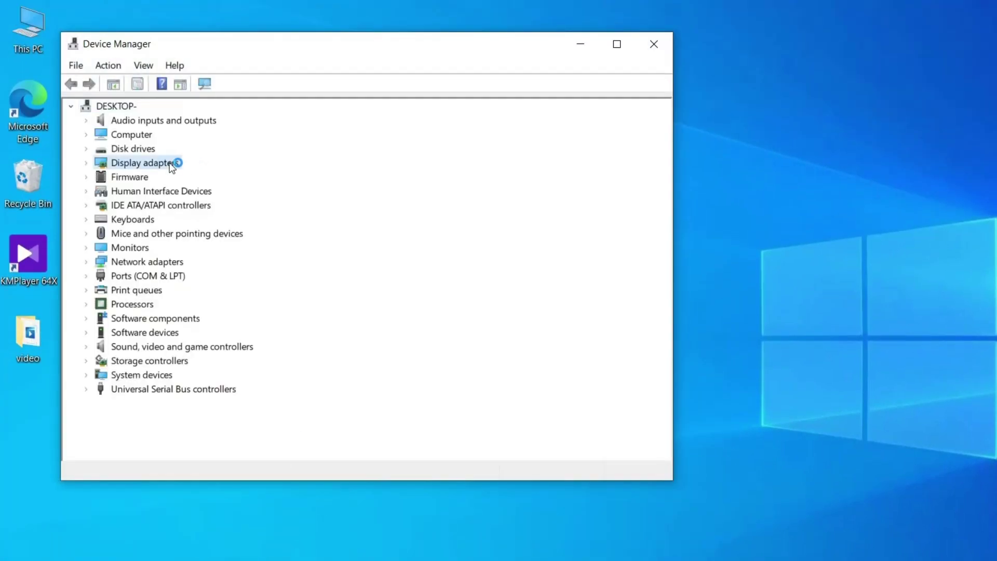
pyautogui.doubleClick(171, 165)
pyautogui.click(224, 178)
pyautogui.rightClick(224, 177)
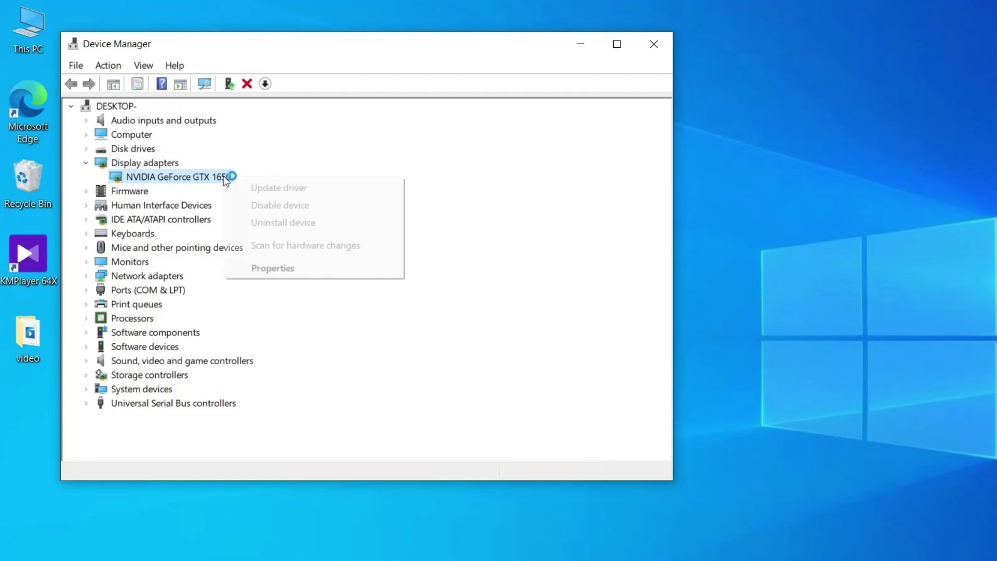
pyautogui.click(279, 190)
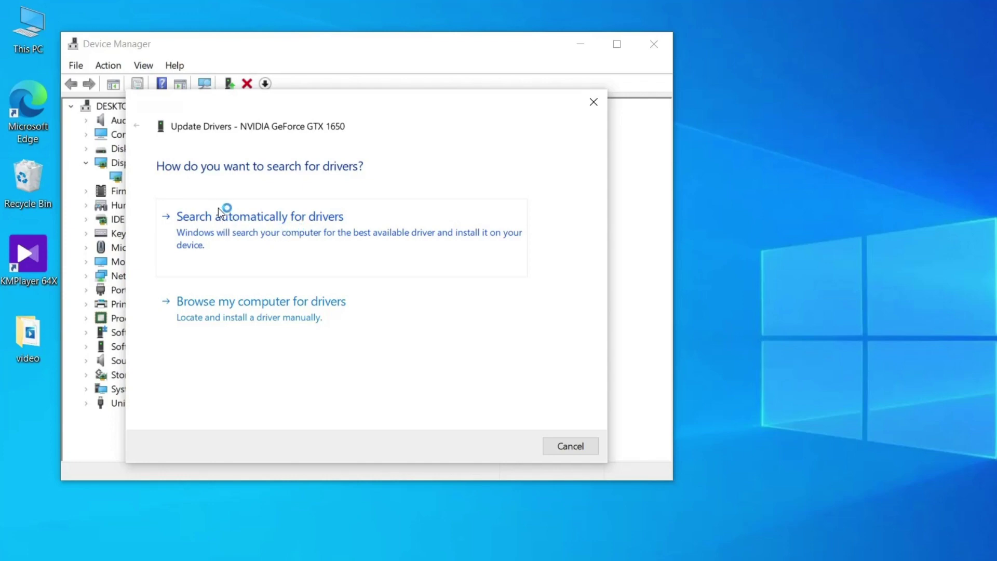
pyautogui.click(260, 232)
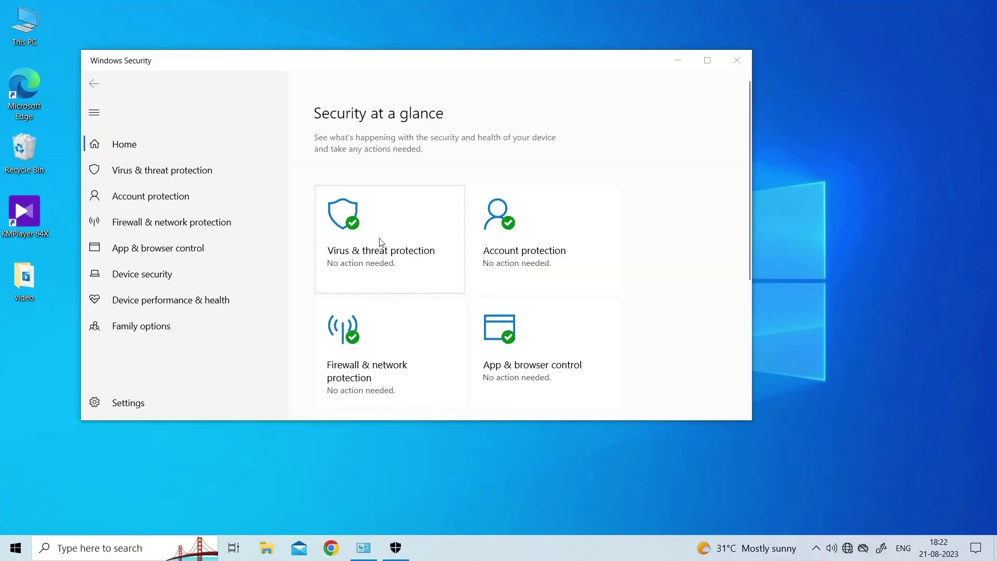
# - Choose Full scan in Virus & threat protection's scan options and start it
pyautogui.click(380, 242)
pyautogui.click(357, 223)
pyautogui.scroll(-2, 393, 304)
pyautogui.click(393, 302)
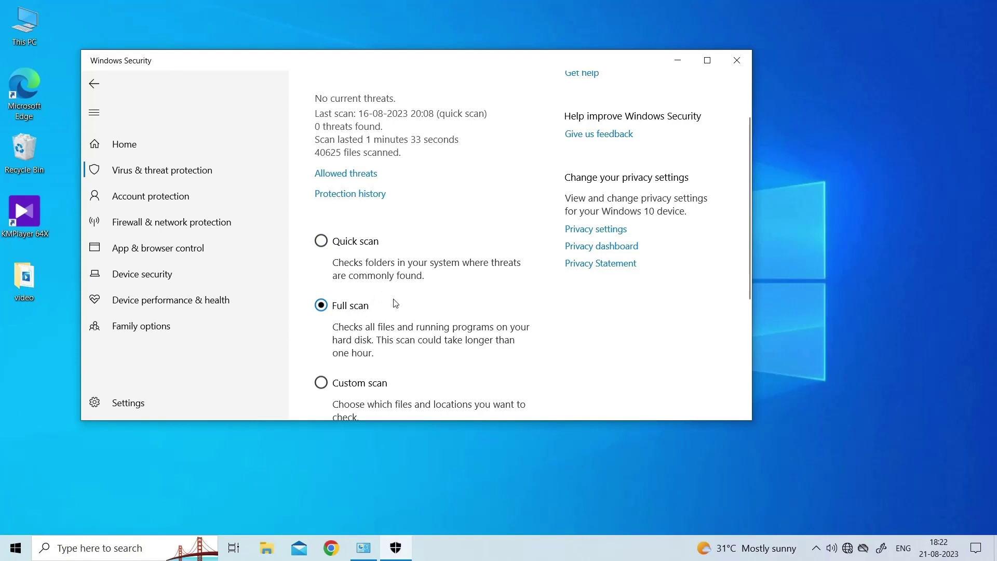
pyautogui.scroll(-2, 391, 302)
pyautogui.scroll(-3, 389, 311)
pyautogui.click(379, 368)
pyautogui.write('window sec')
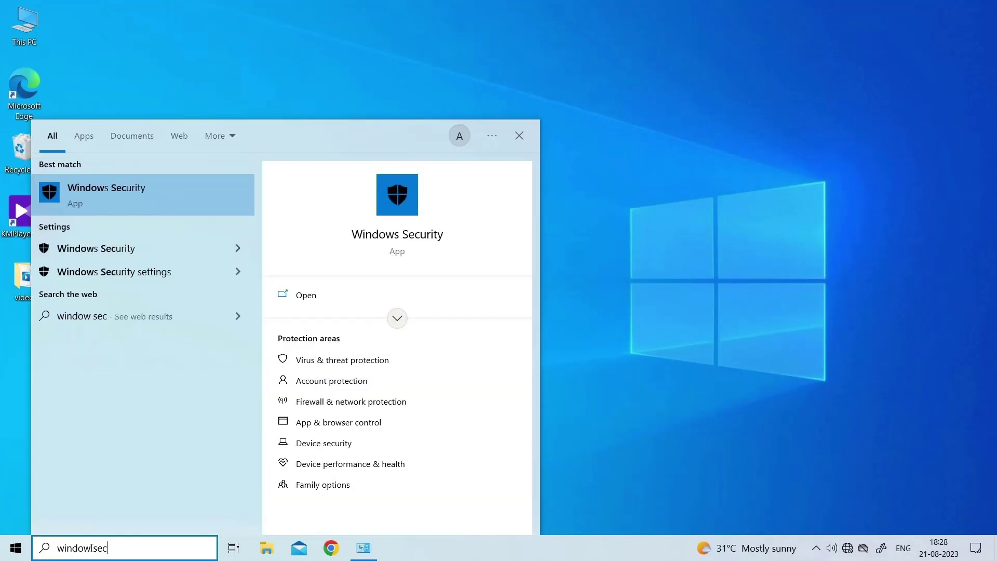
pyautogui.write('urity')
# - Launch Windows Security from the search results and open Virus & threat protection
pyautogui.press('Return')
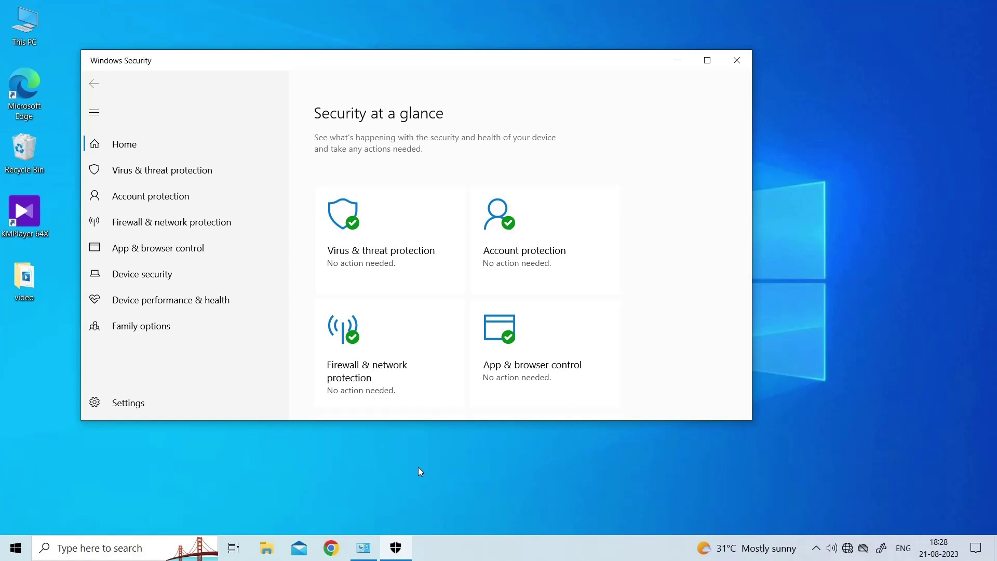
pyautogui.click(403, 230)
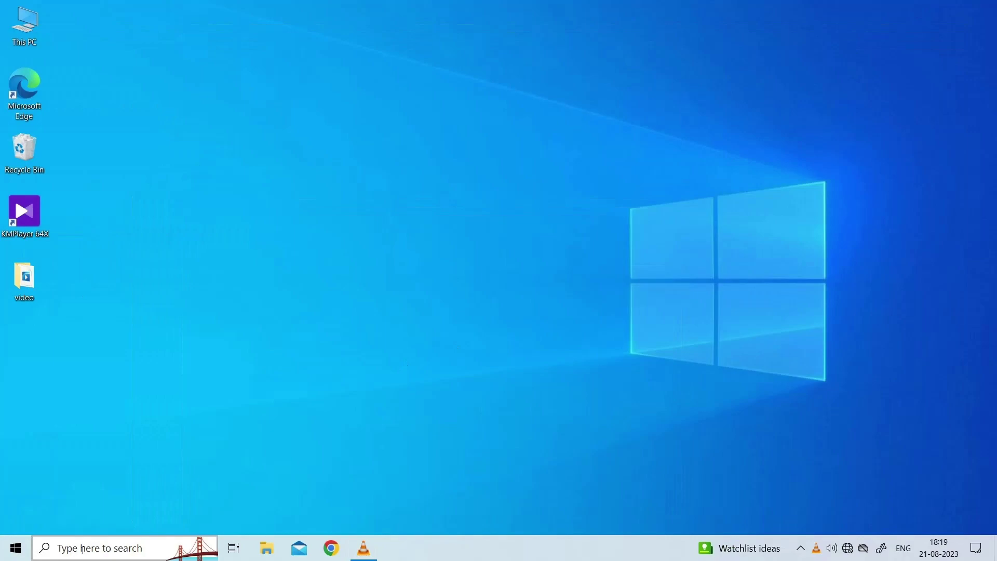
# - Install Stellar Repair for Video using the default install location
pyautogui.click(570, 373)
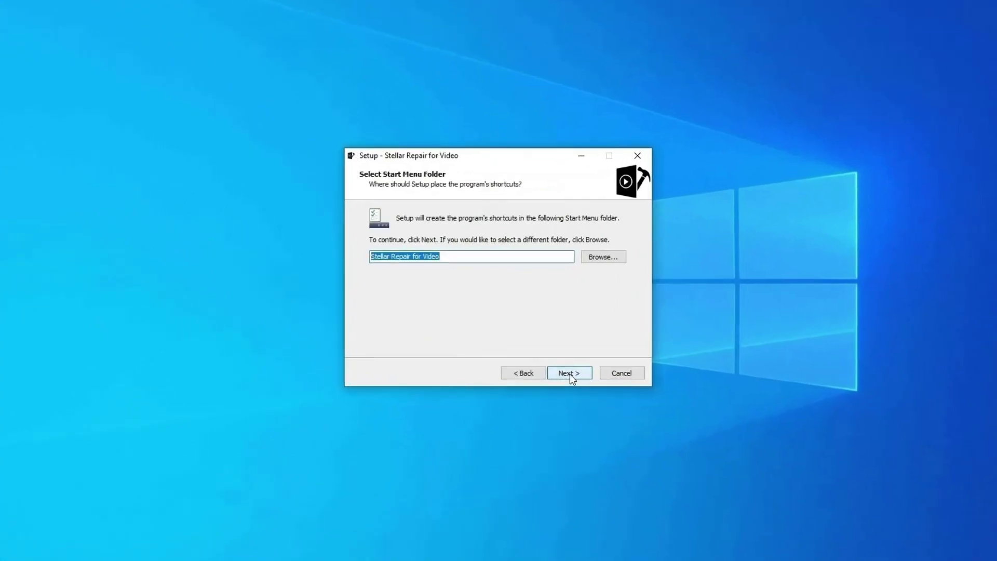
pyautogui.click(570, 375)
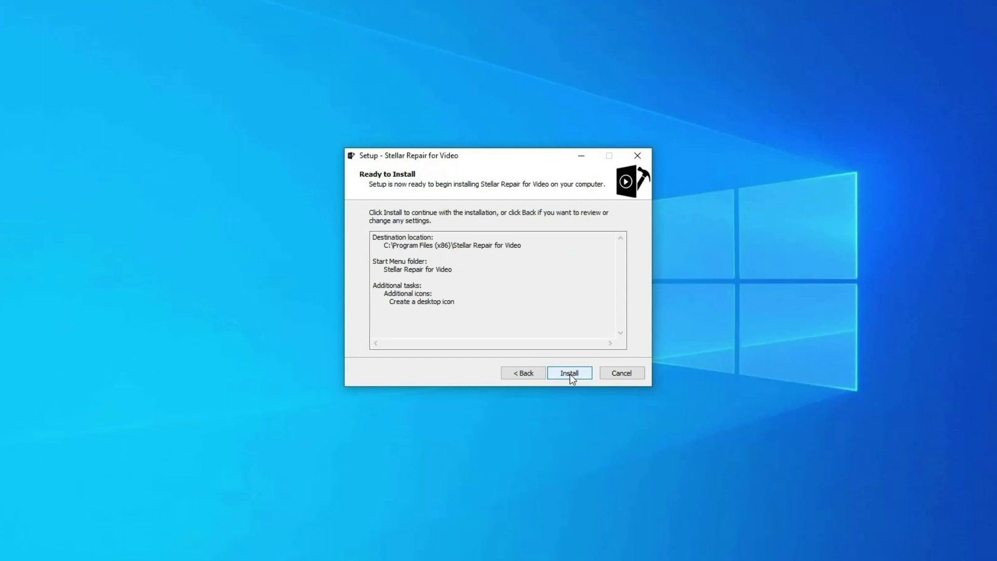
pyautogui.click(569, 374)
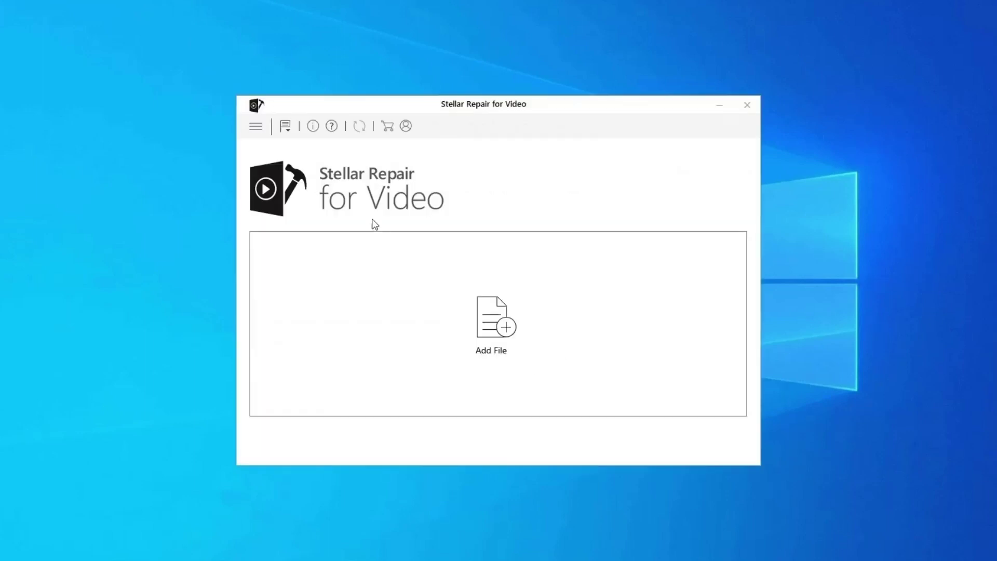
# - Repair WINDOW.AVI.mp4, the first video in the VIDEO folder
pyautogui.click(506, 328)
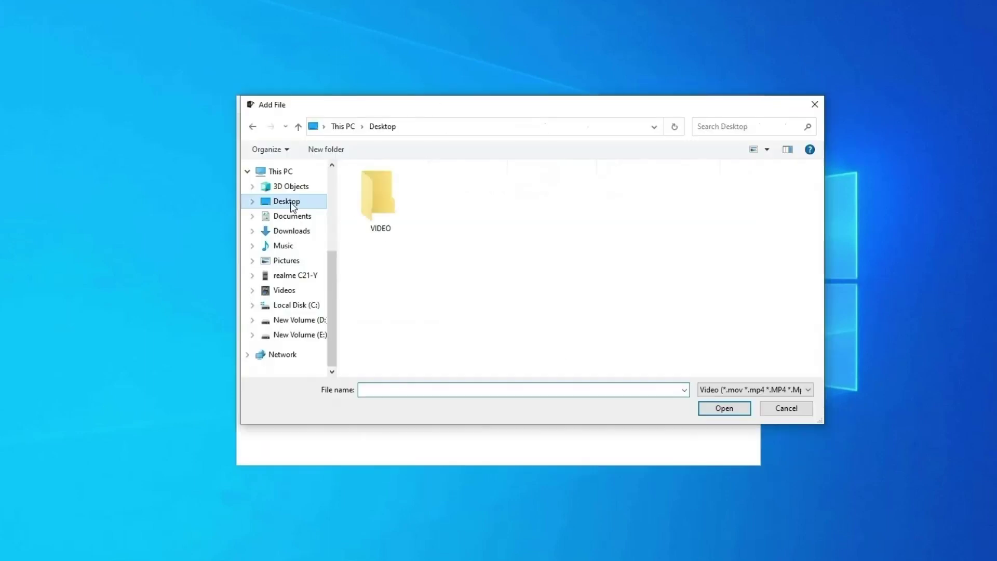
pyautogui.doubleClick(405, 218)
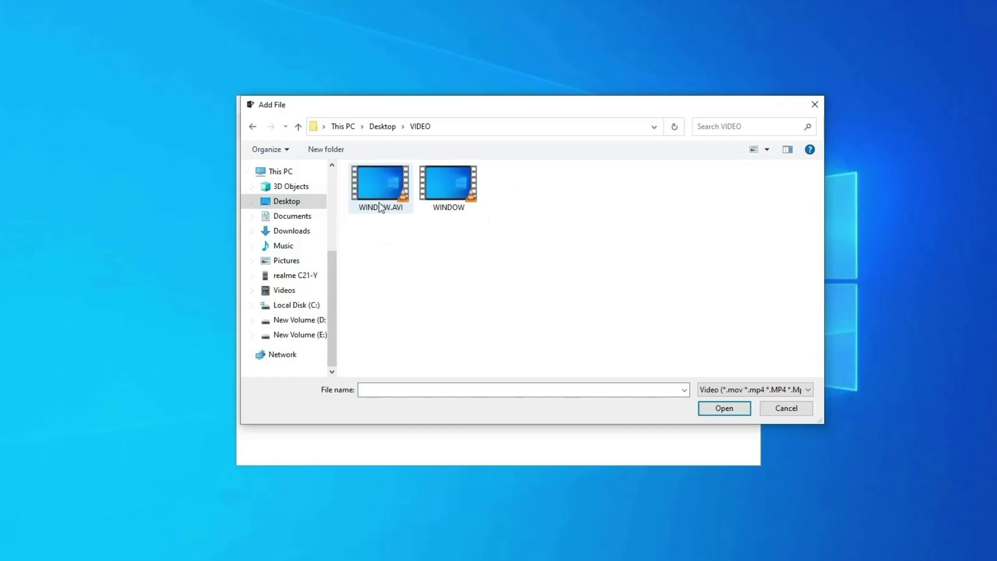
pyautogui.doubleClick(381, 208)
pyautogui.click(709, 442)
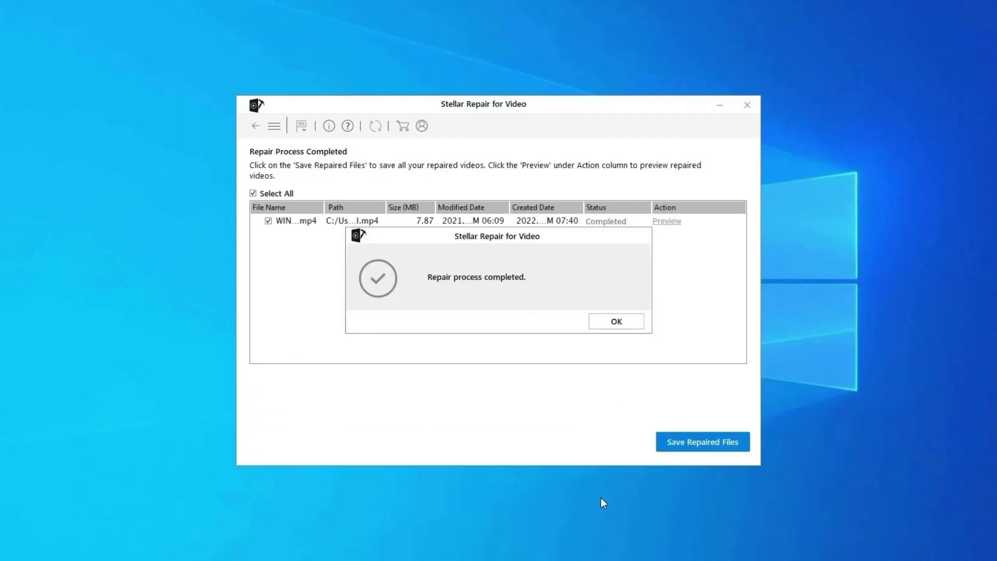
pyautogui.click(629, 323)
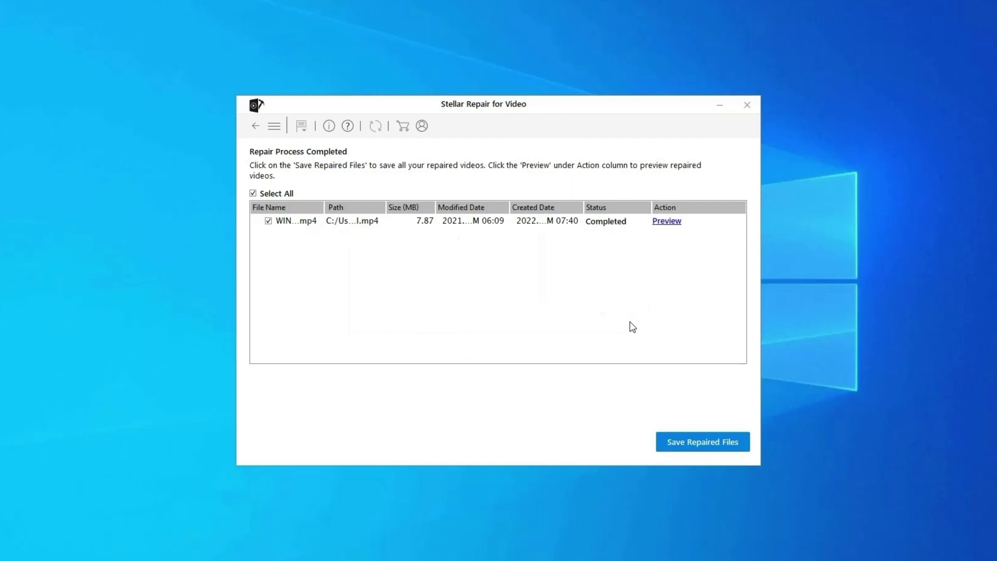